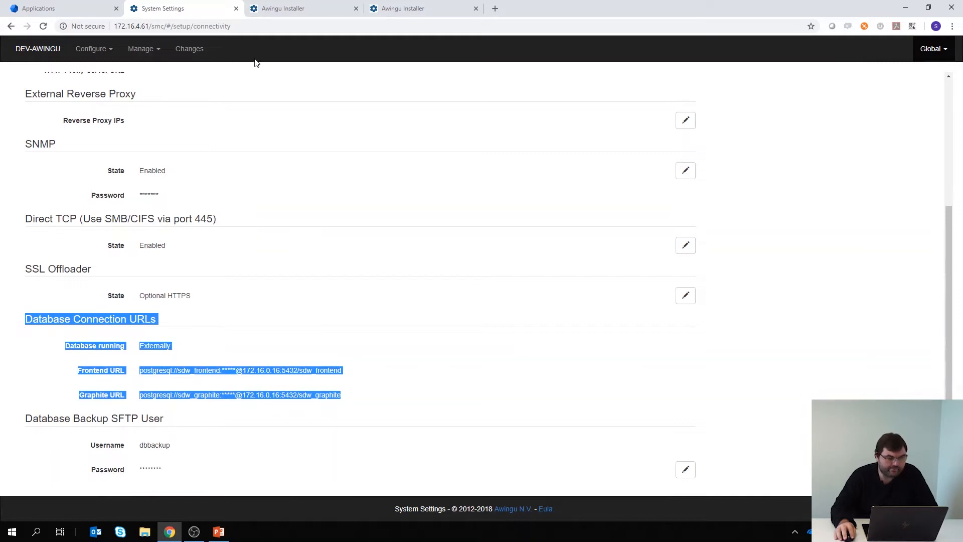
Look through the open installer and applications tabs before returning to the system settings tab.
click(293, 14)
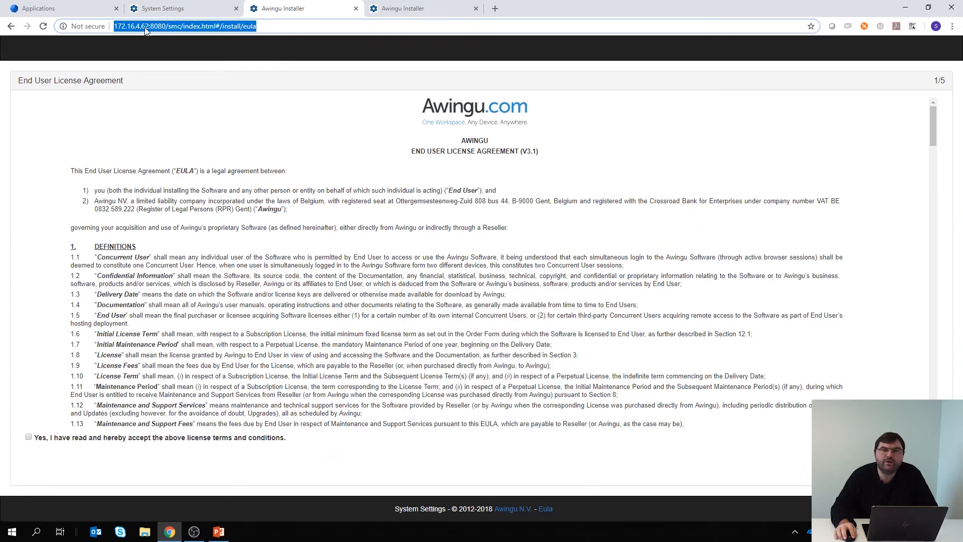
click(401, 9)
click(292, 9)
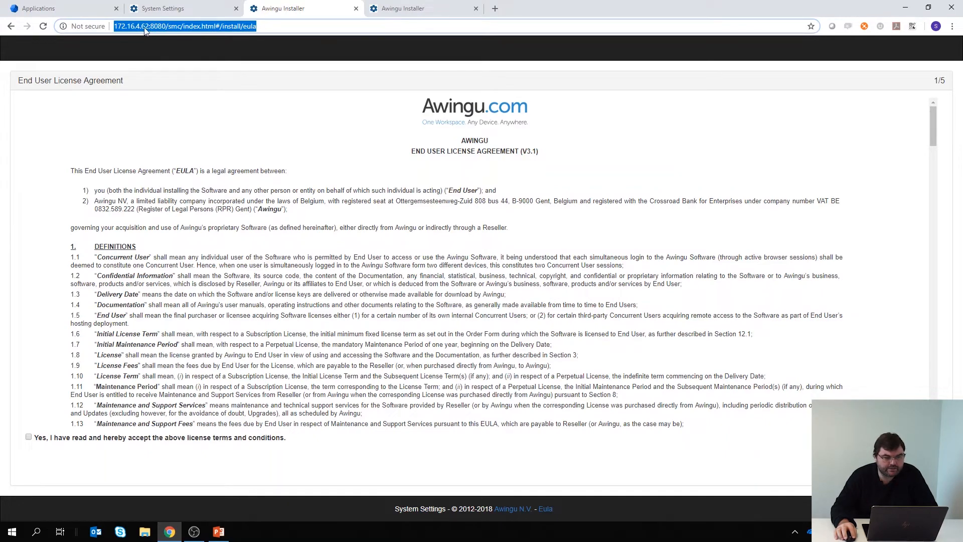
key(ctrl+Tab)
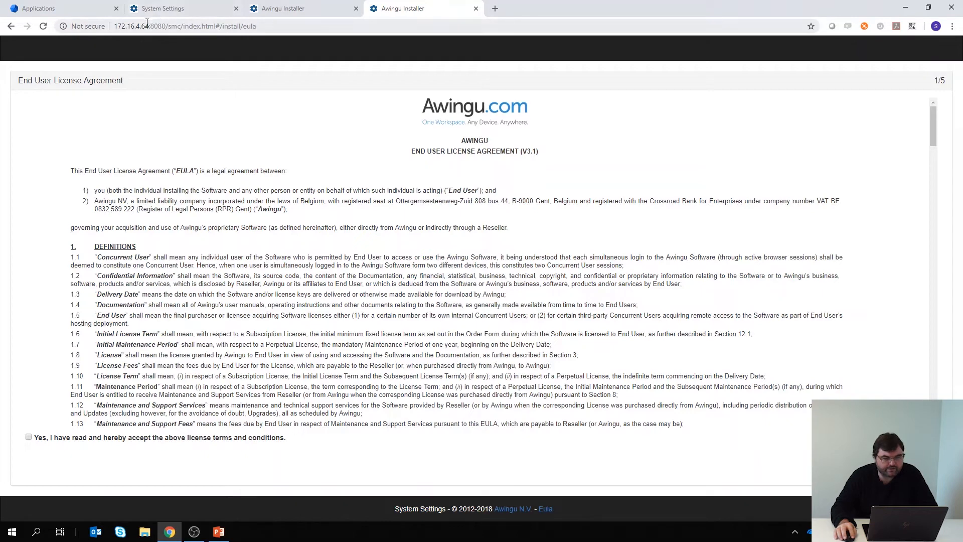
click(286, 10)
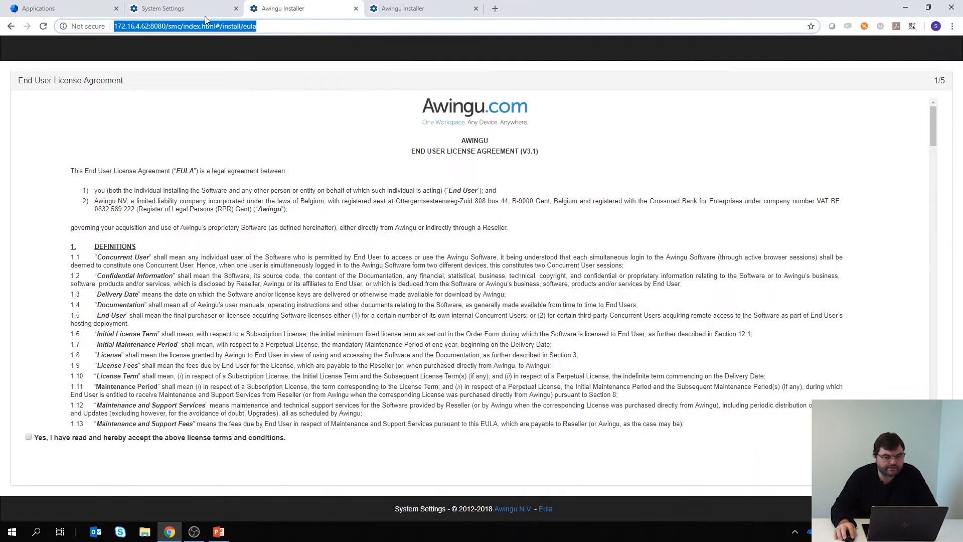
click(65, 10)
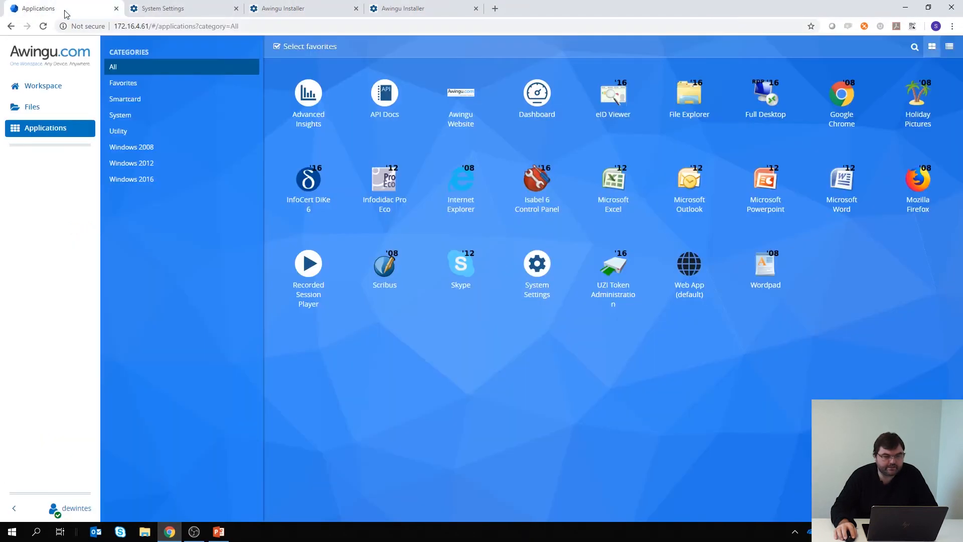
click(168, 14)
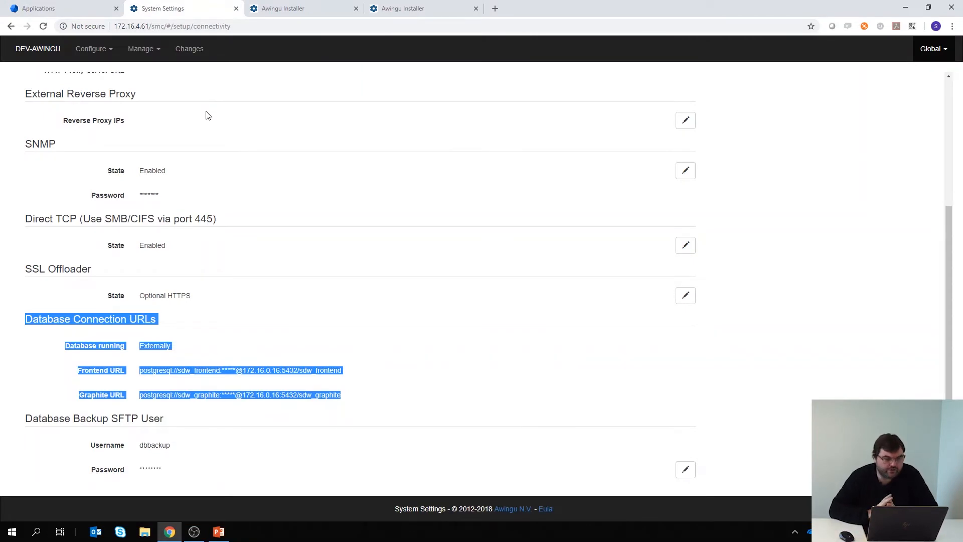
Open the Service Management page from the global settings menu.
scroll(240, 137, up, 4)
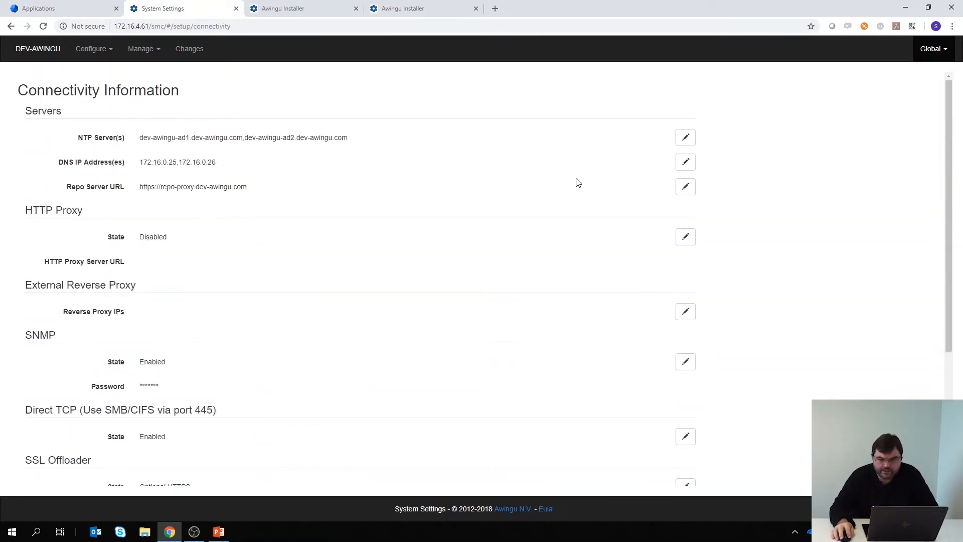
click(935, 49)
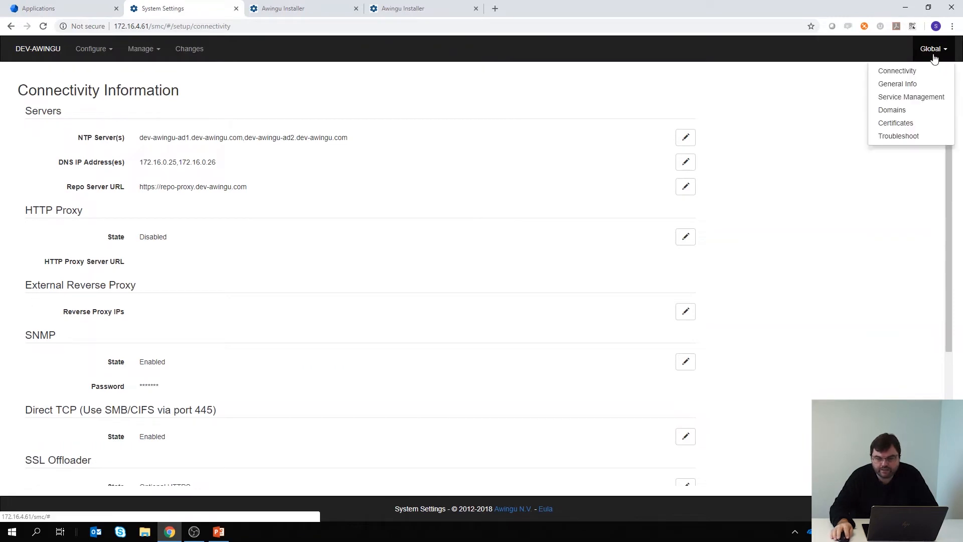
click(914, 99)
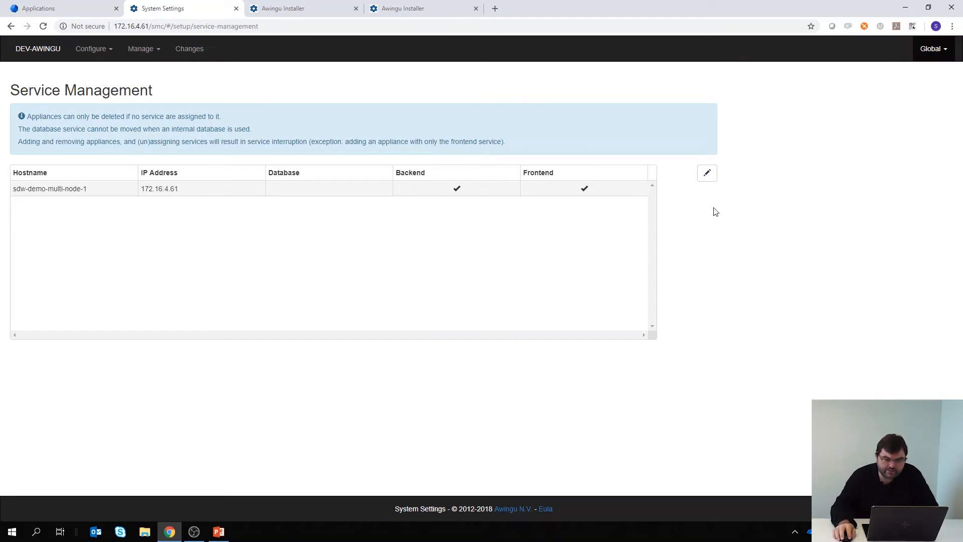
Enter edit mode for the appliance table and open the form for adding an appliance.
click(708, 175)
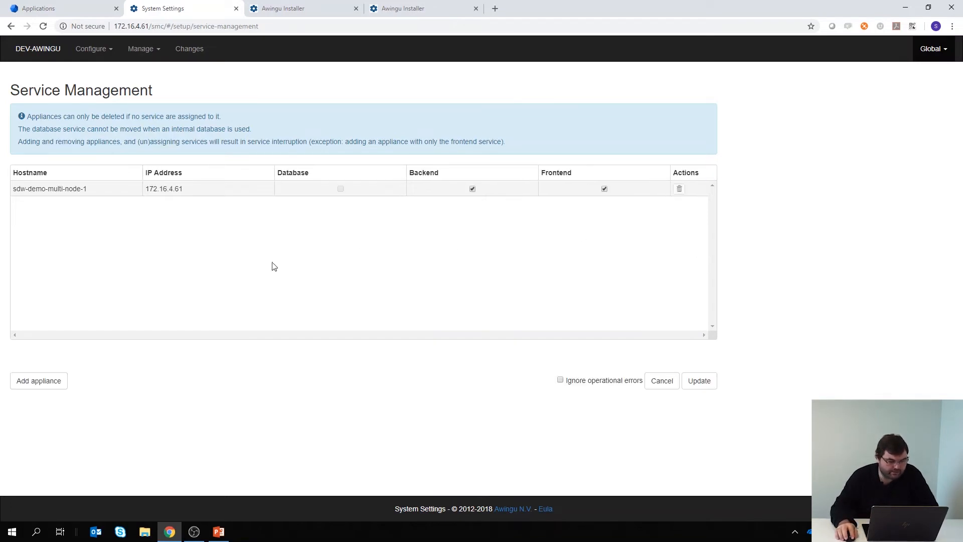
click(35, 382)
scroll(202, 359, down, 3)
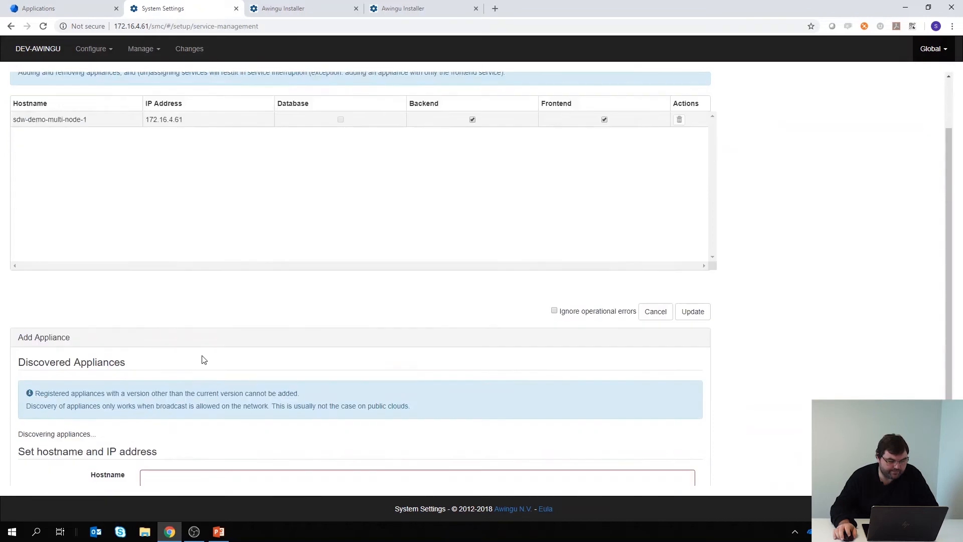
scroll(185, 360, up, 3)
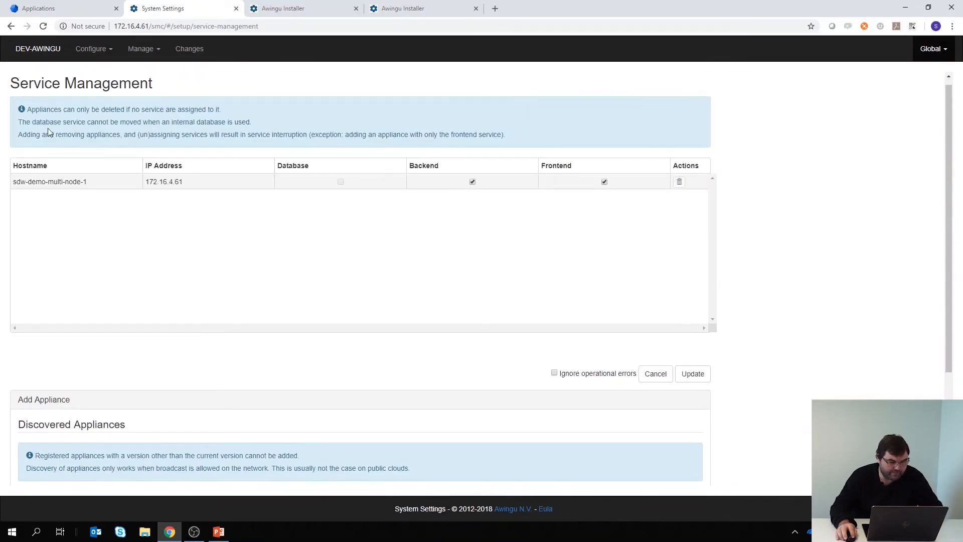
click(292, 13)
click(386, 10)
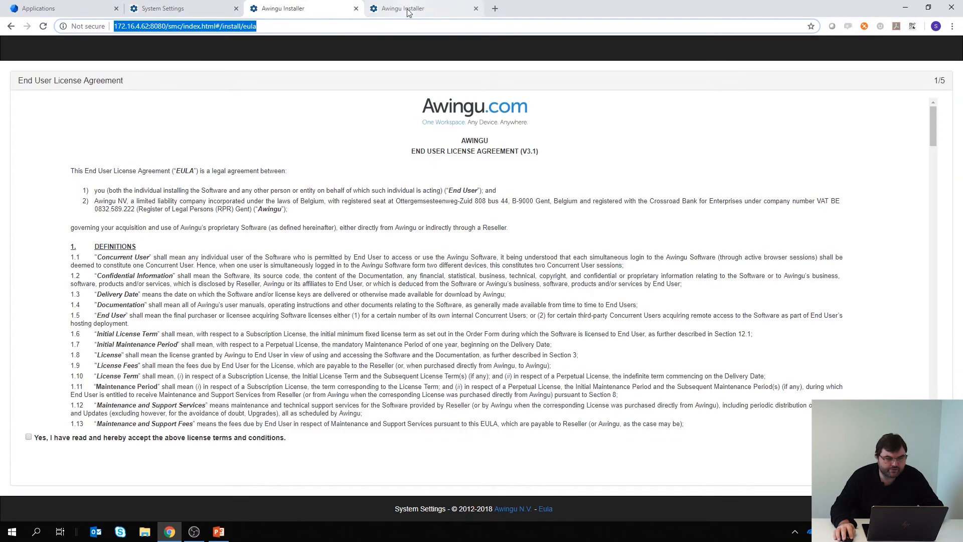
click(183, 8)
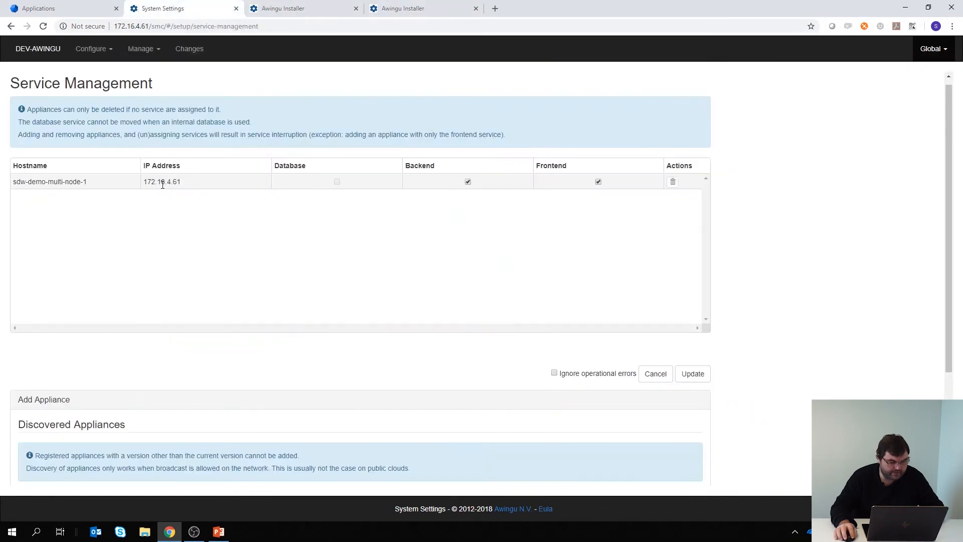
Set the new appliance's hostname to node2.
scroll(125, 356, down, 3)
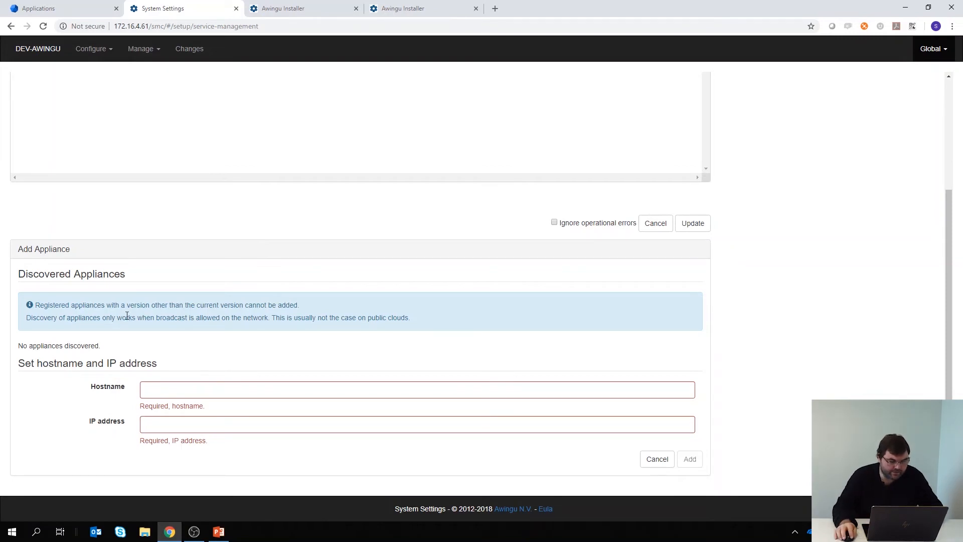
click(158, 388)
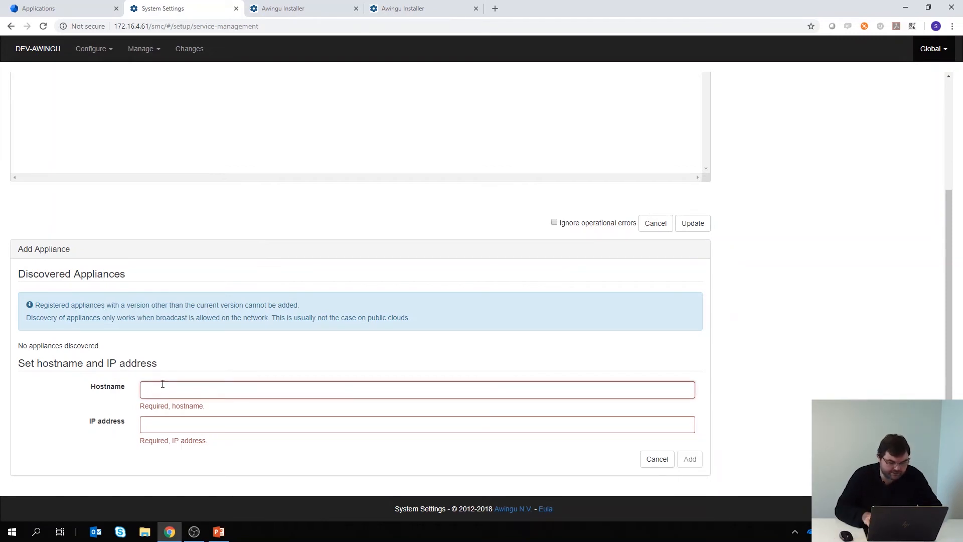
text(node)
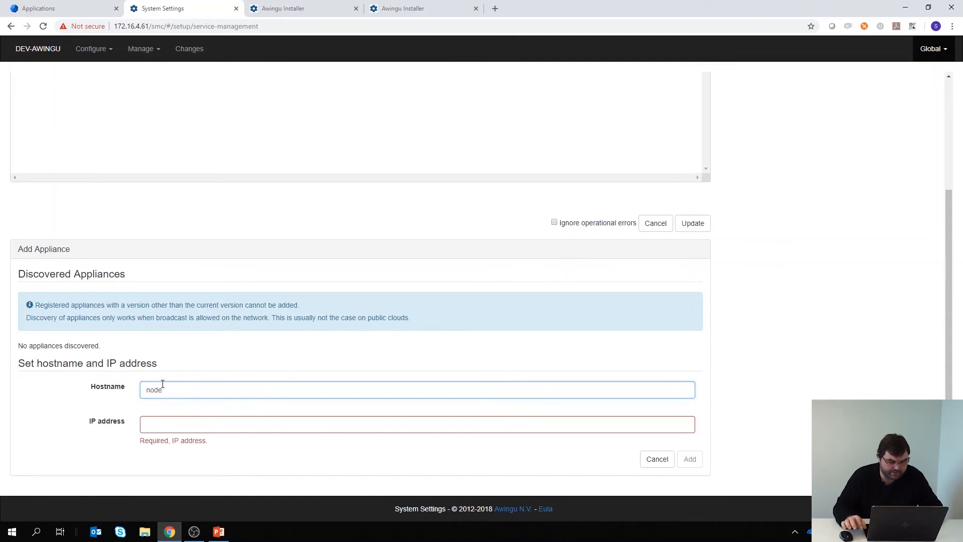
text(2)
key(Tab)
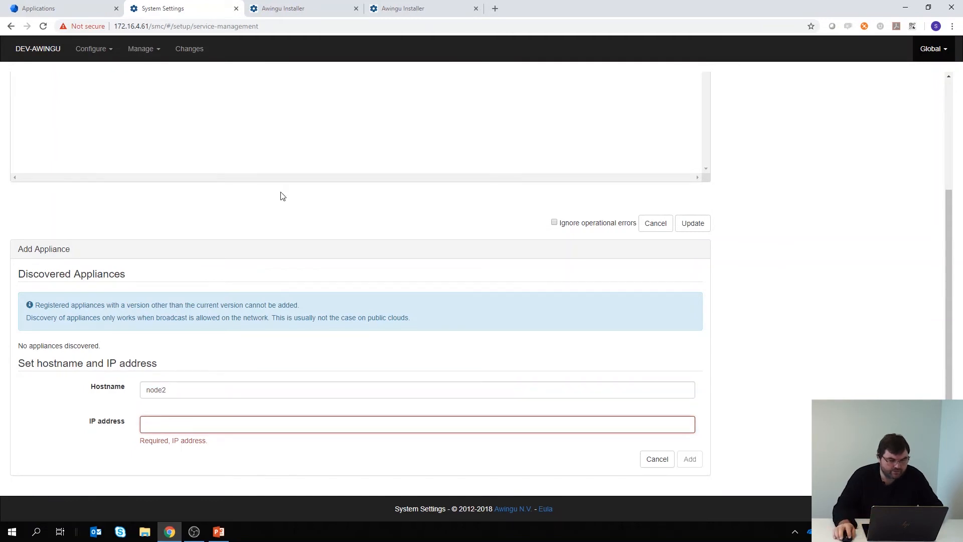
Fill in IP address 172.16.4.62, copied from the installer tab's address, and add the appliance.
click(260, 14)
drag(150, 26, 97, 27)
key(ctrl+c)
click(183, 9)
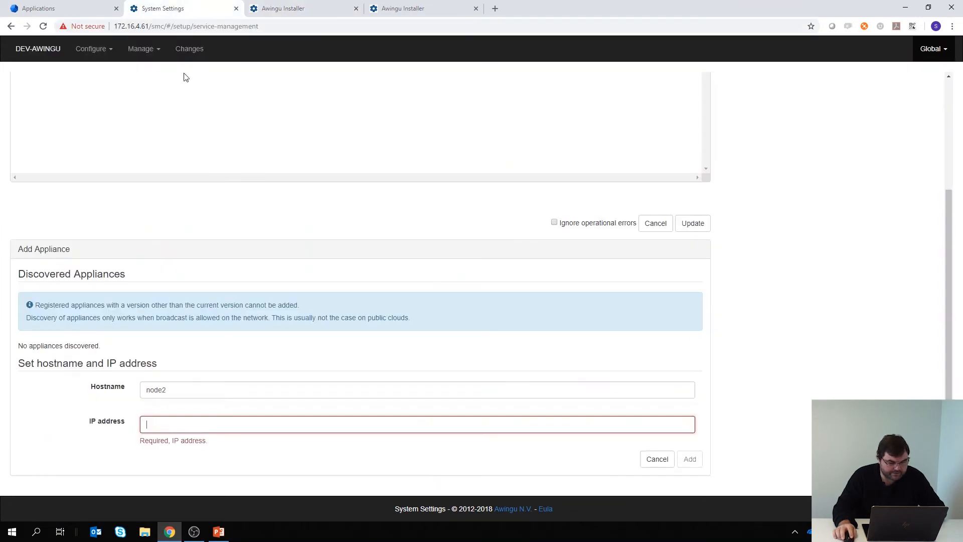
key(ctrl+v)
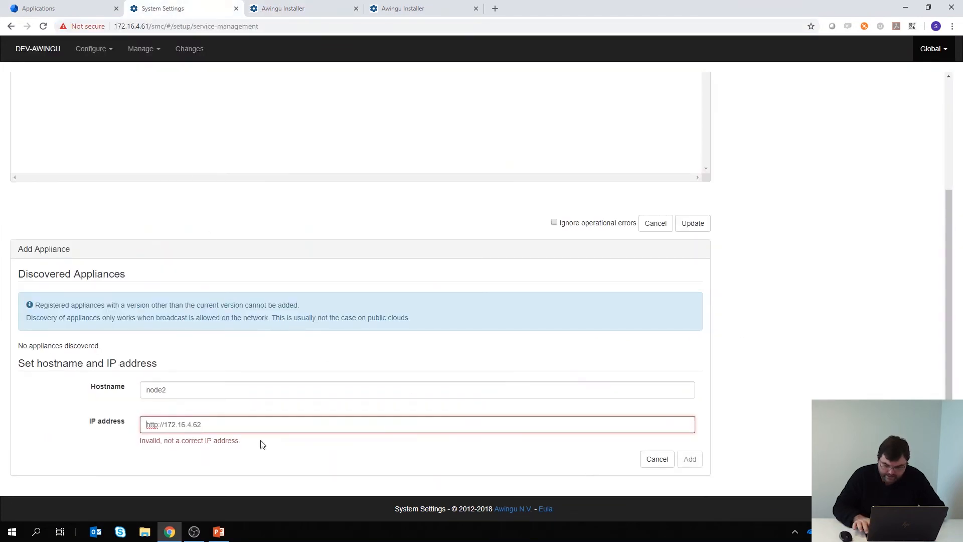
key(Home)
key(Delete)
key(Delete)
key(Delete)
key(Delete)
key(Delete)
key(Delete)
key(Delete)
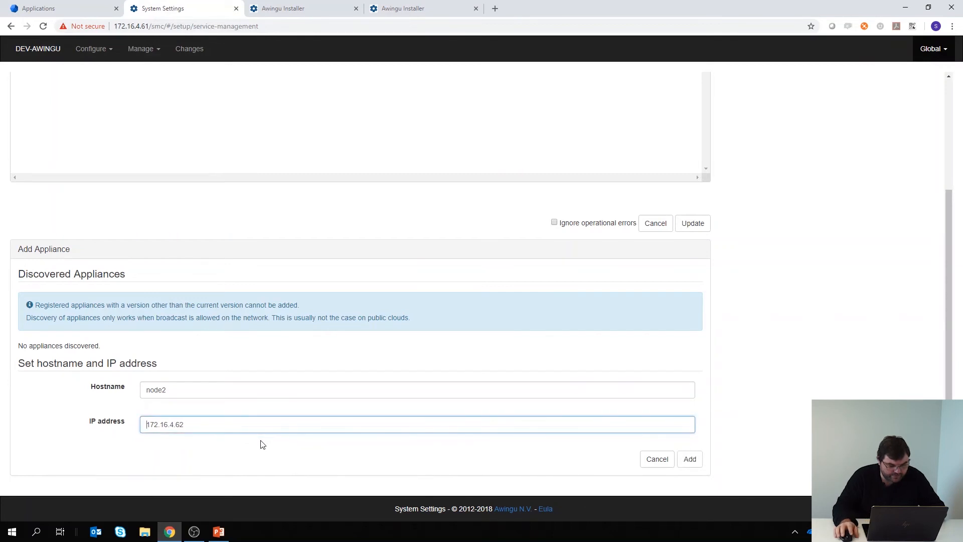
click(689, 459)
triple_click(345, 427)
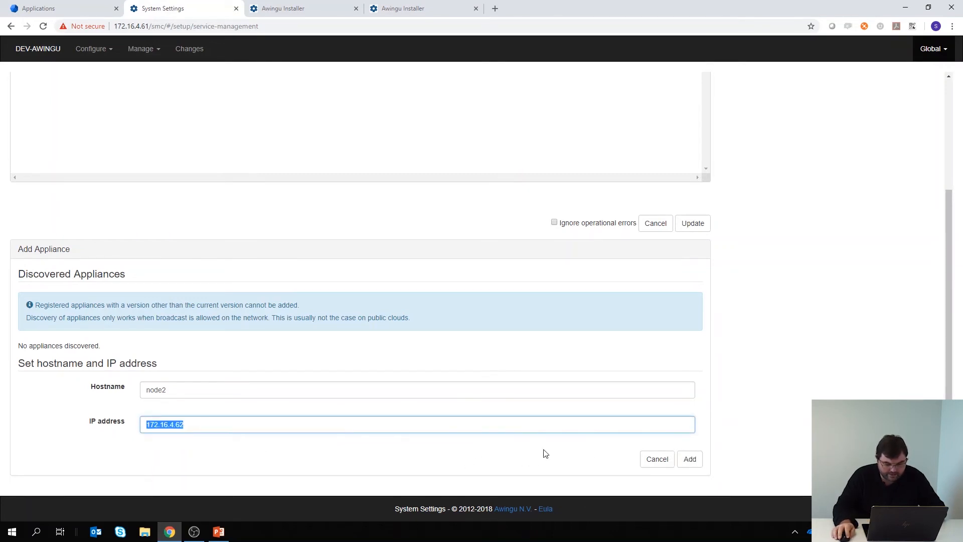
click(687, 461)
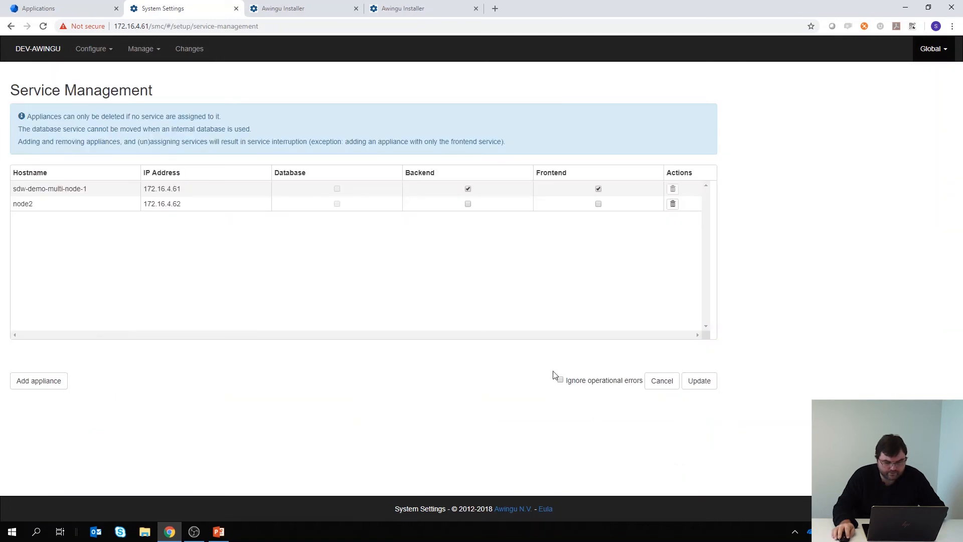
Add a third appliance named node3 with IP address 172.16.4.64.
click(65, 383)
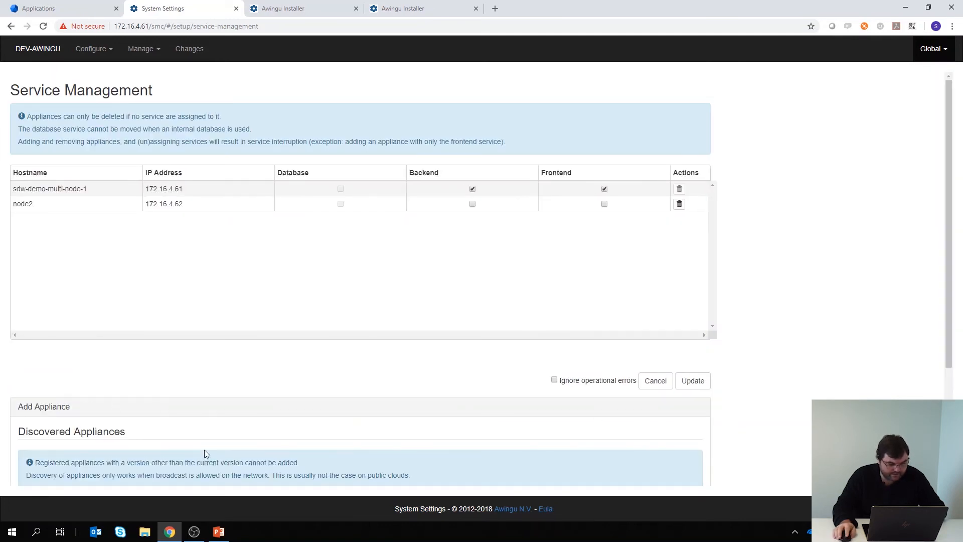
scroll(205, 447, down, 3)
click(188, 395)
text(node3)
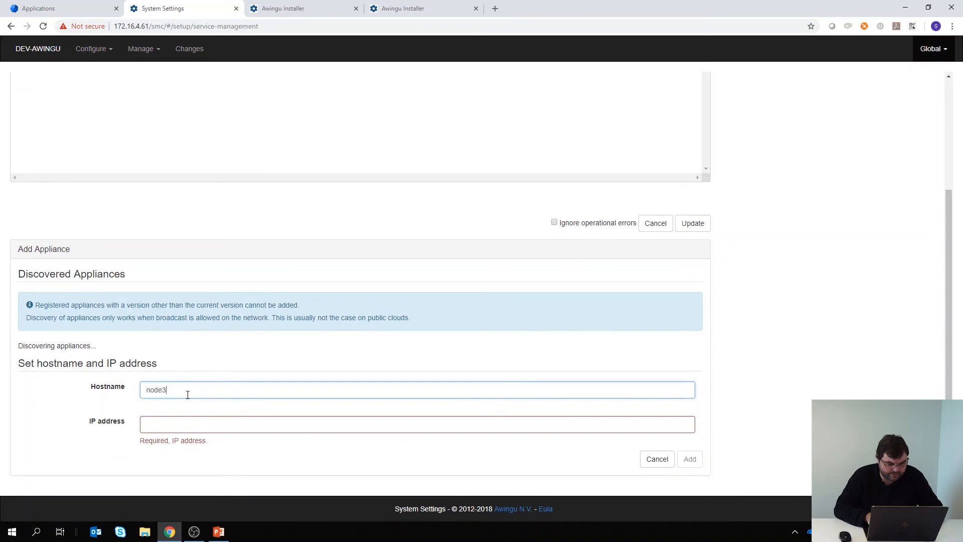
key(Tab)
text(172.16.4.62)
key(BackSpace)
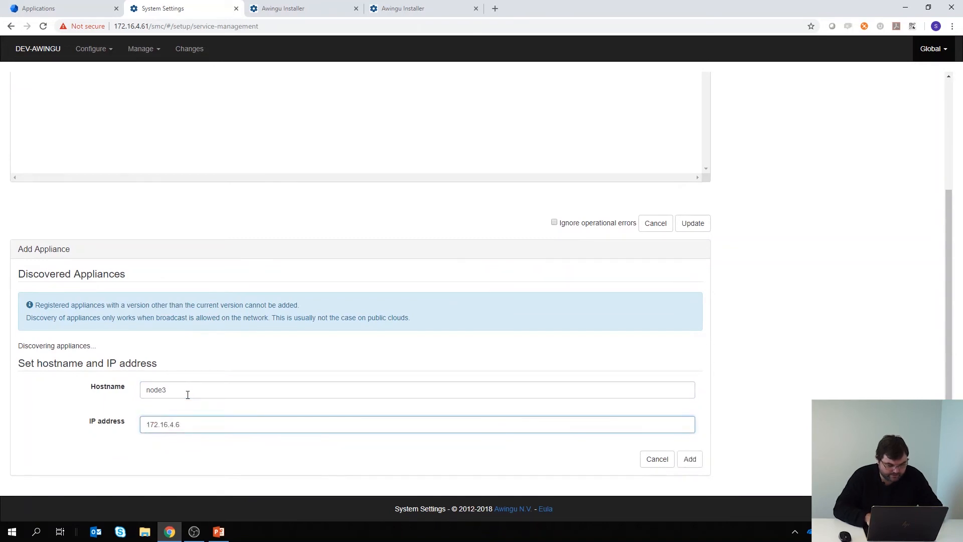
text(4)
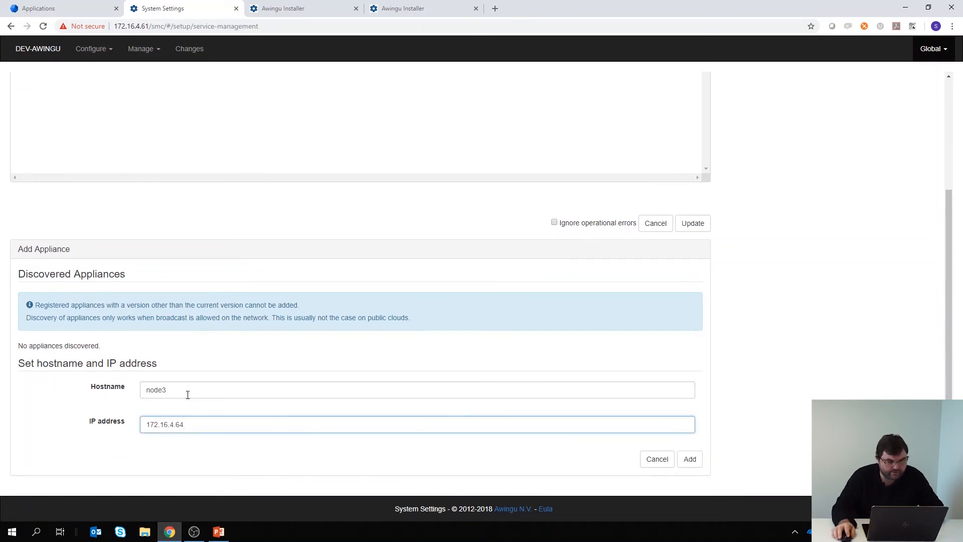
click(372, 12)
click(237, 4)
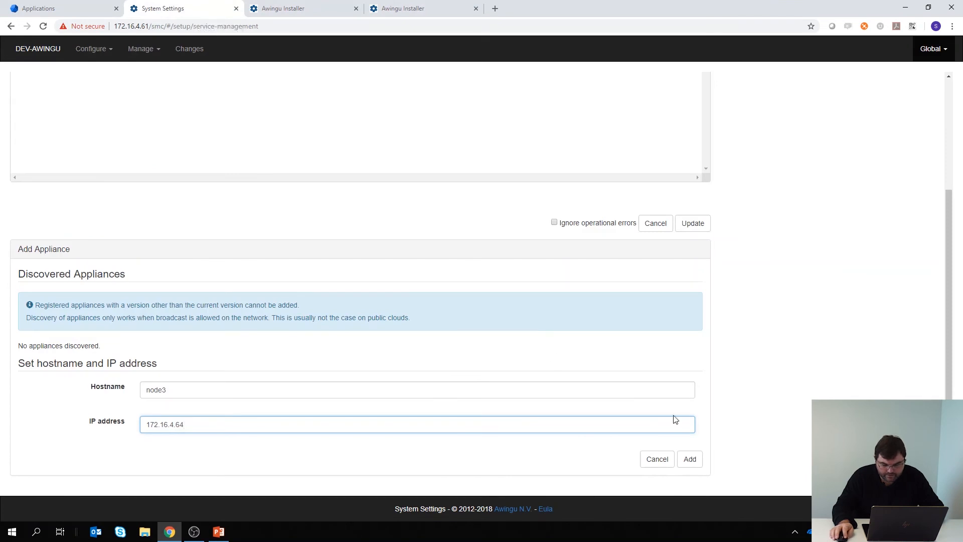
click(691, 461)
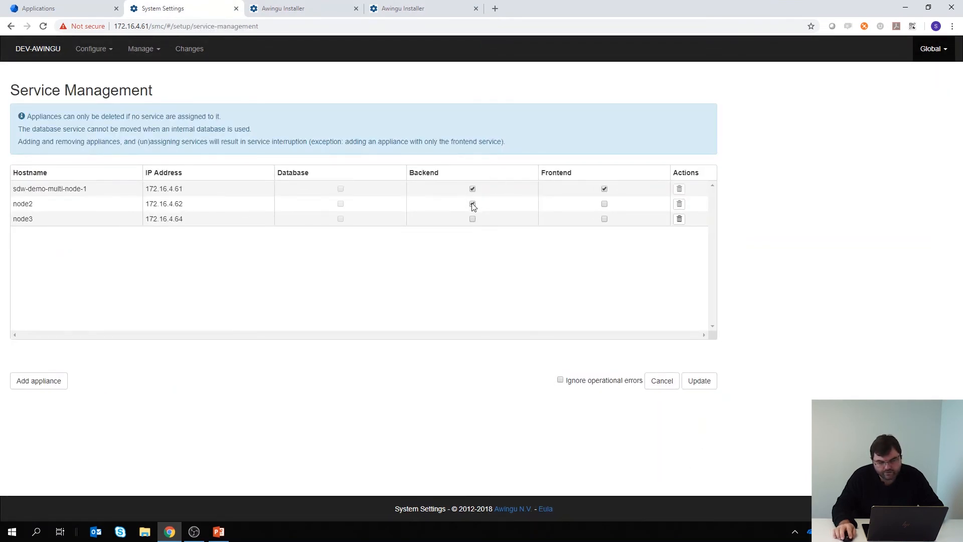
Assign Backend and Frontend services to node2 and node3, then apply the update and confirm the service interruption.
click(473, 219)
click(699, 383)
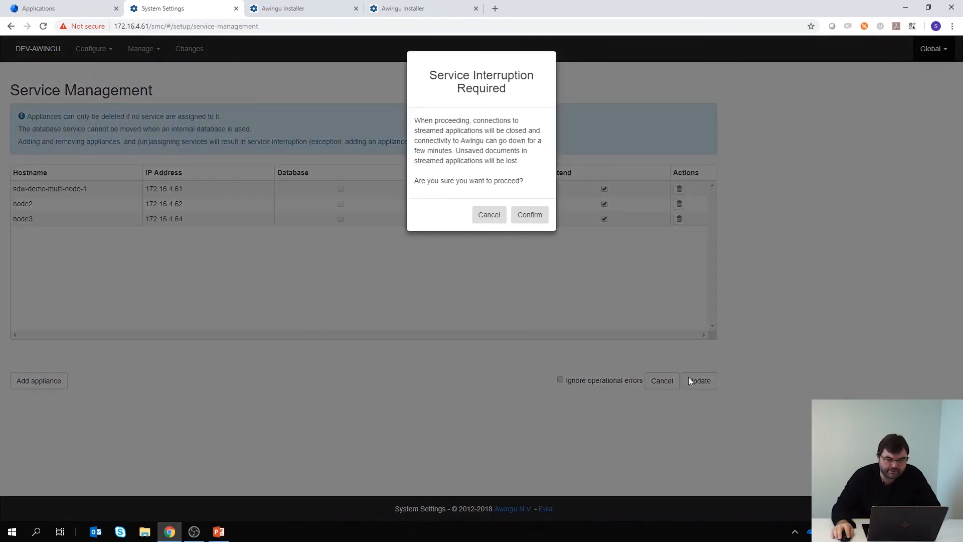
click(529, 215)
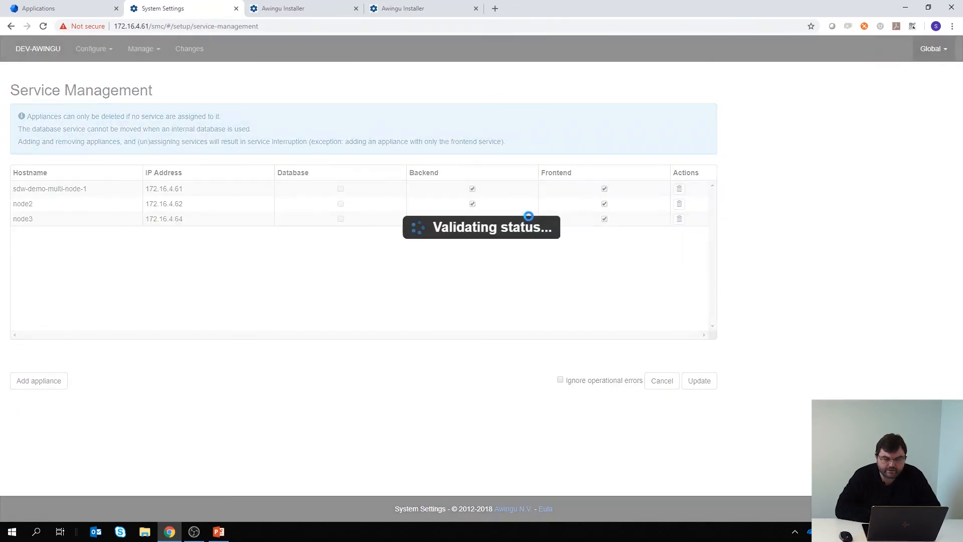